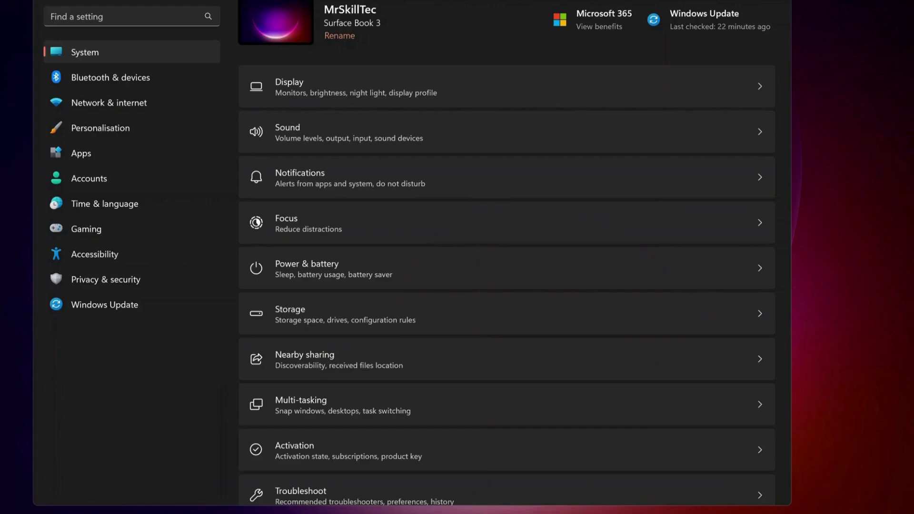
Start a Windows Update check from the Settings sidebar
left_click(138, 302)
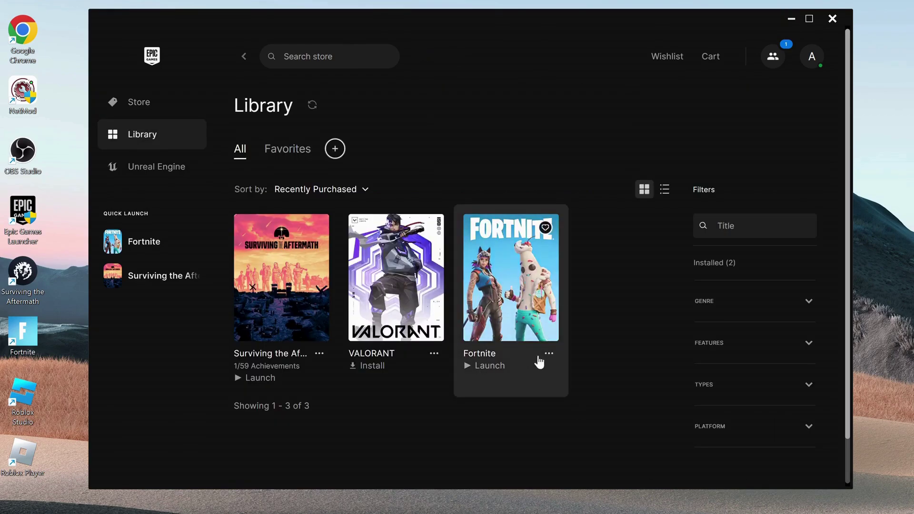
Open Fortnite's Manage options from its menu in the Epic Games Library
left_click(548, 354)
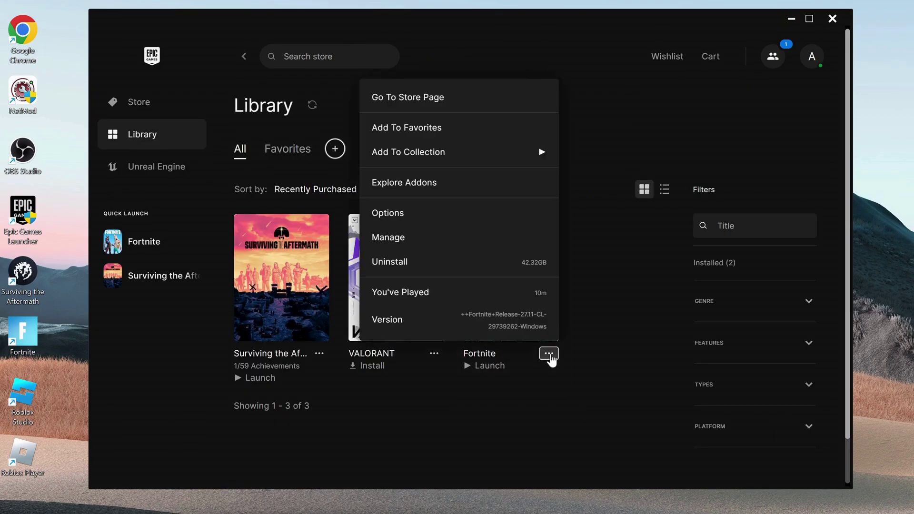
left_click(405, 242)
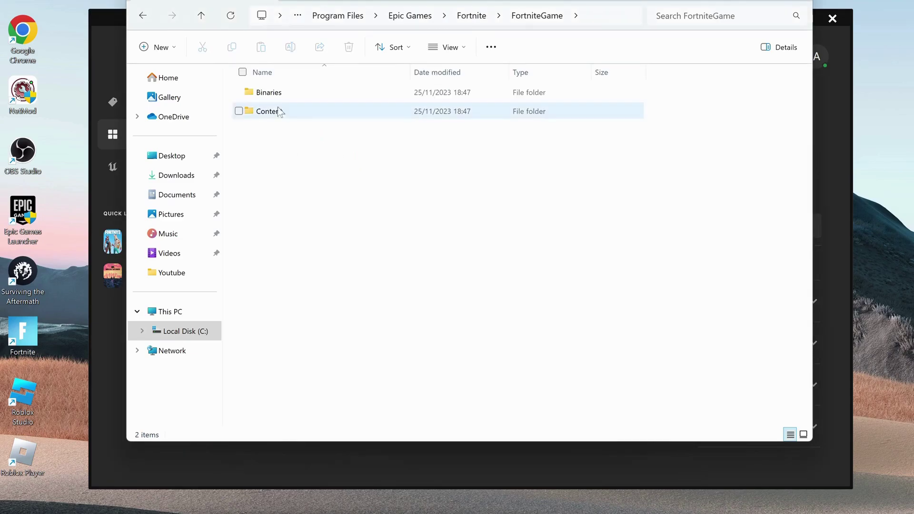
Browse into Binaries > Win64 and select FortniteClient-Win64-Shipping
left_click(276, 96)
double_click(275, 96)
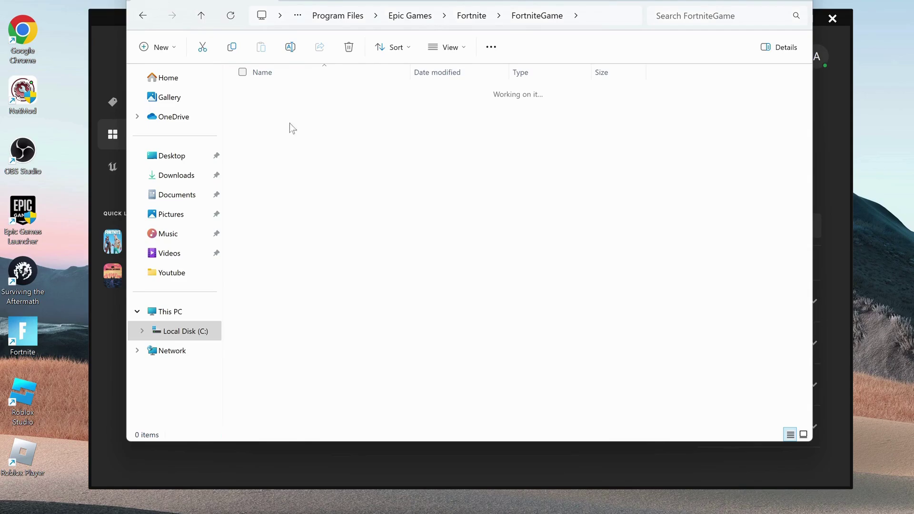
double_click(284, 113)
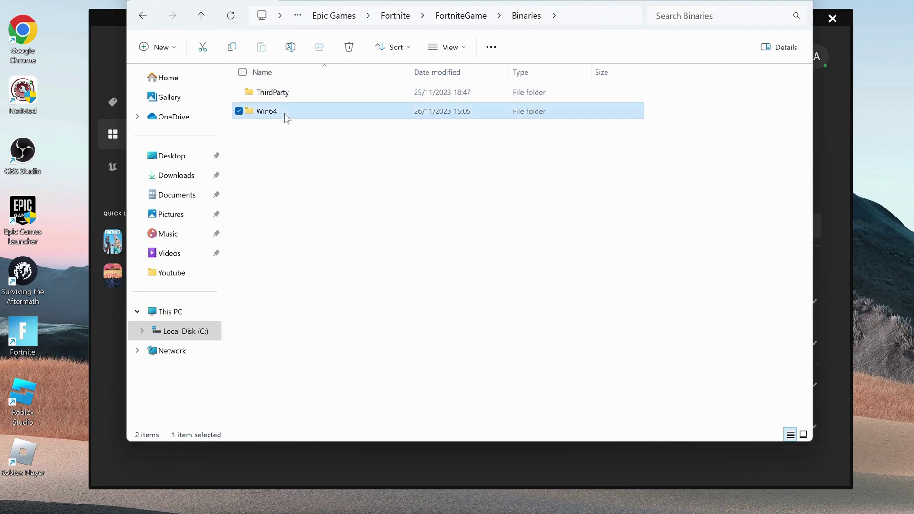
scroll(434, 295, "down", 5)
left_click(301, 142)
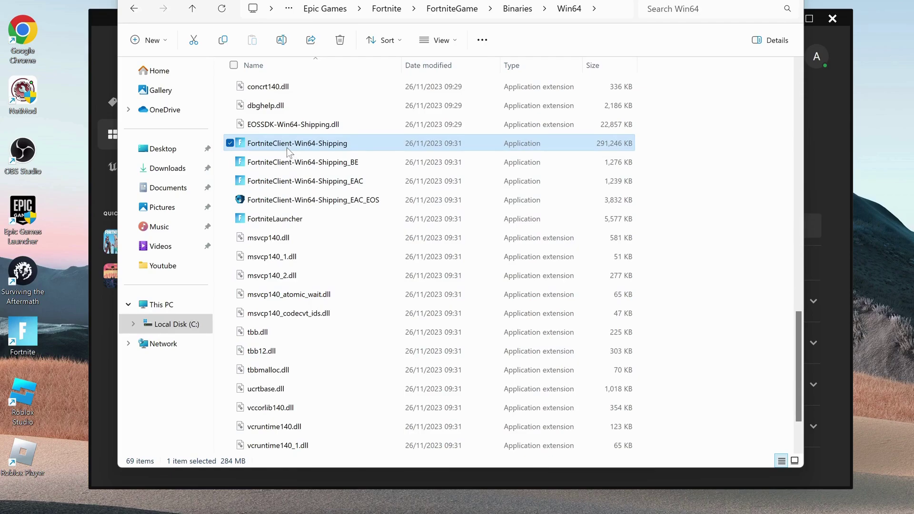
Apply Windows 8 compatibility mode in FortniteClient-Win64-Shipping's Properties, disabling full-screen optimisations
right_click(287, 147)
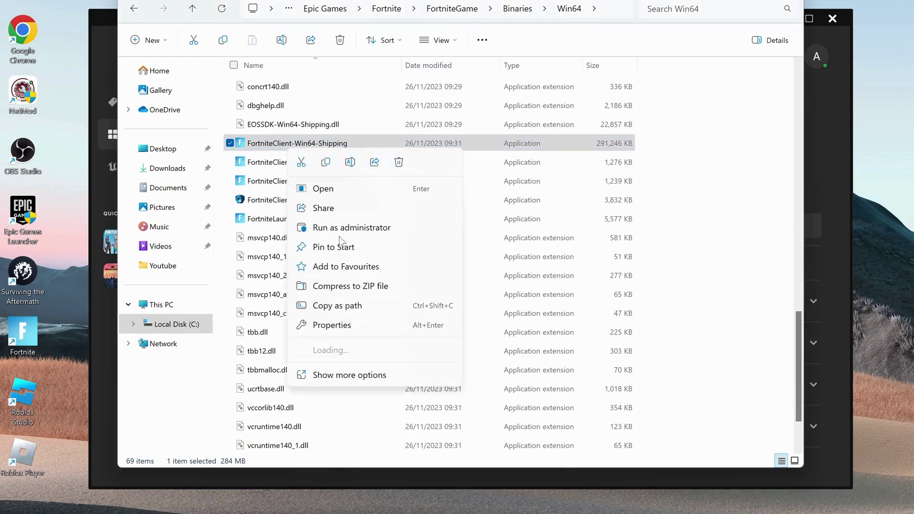
left_click(342, 325)
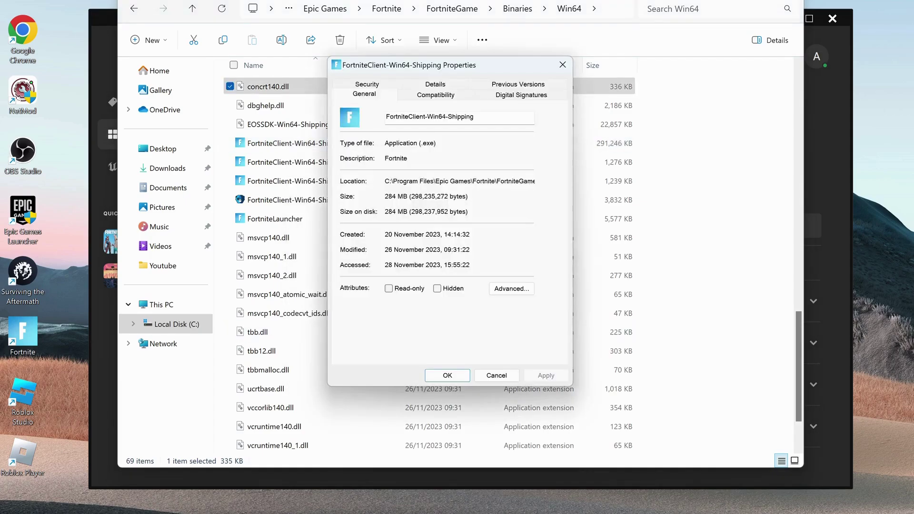
left_click(442, 97)
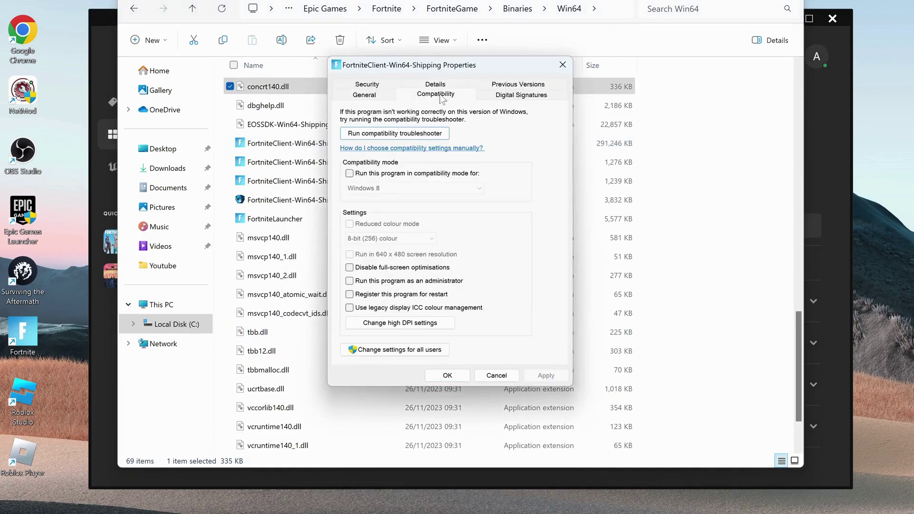
left_click(349, 173)
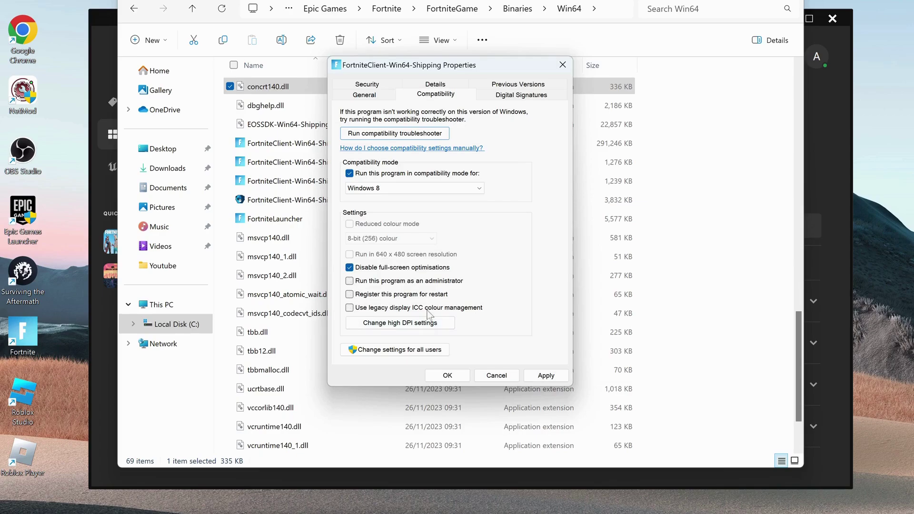
left_click(548, 378)
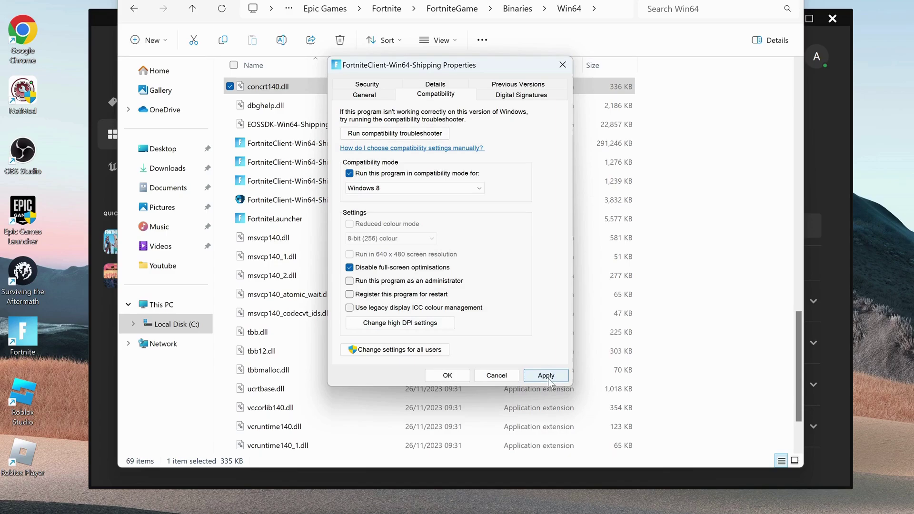
left_click(450, 377)
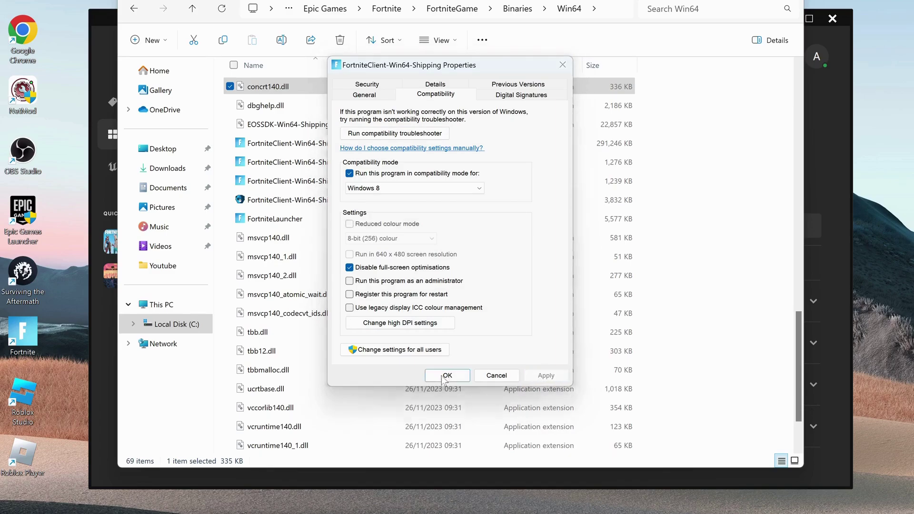
scroll(300, 249, "up", 2)
left_click(301, 245)
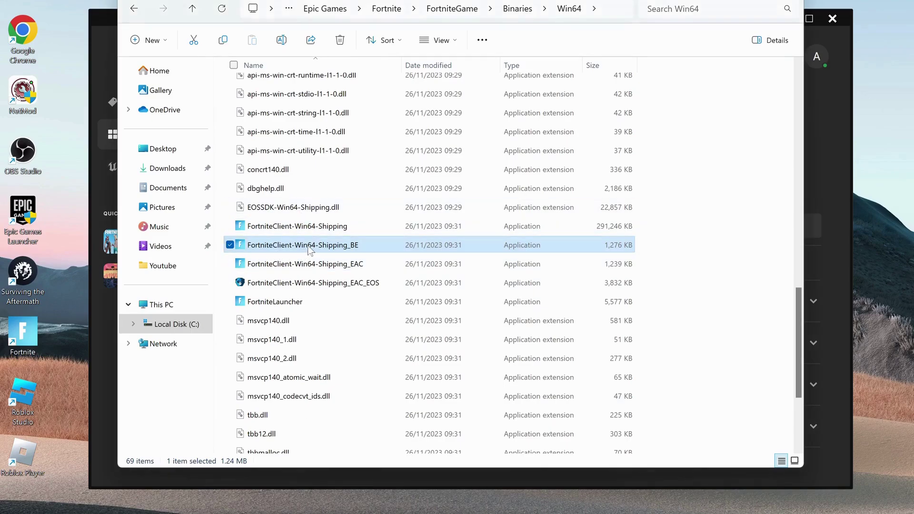
Set FortniteClient-Win64-Shipping_BE to Windows 8 compatibility with full-screen optimisations disabled
right_click(338, 243)
left_click(365, 423)
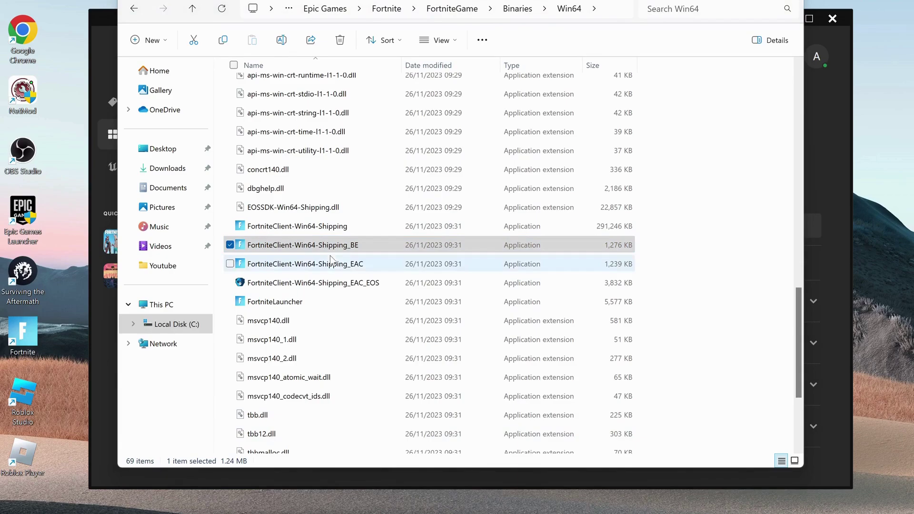
left_click(419, 238)
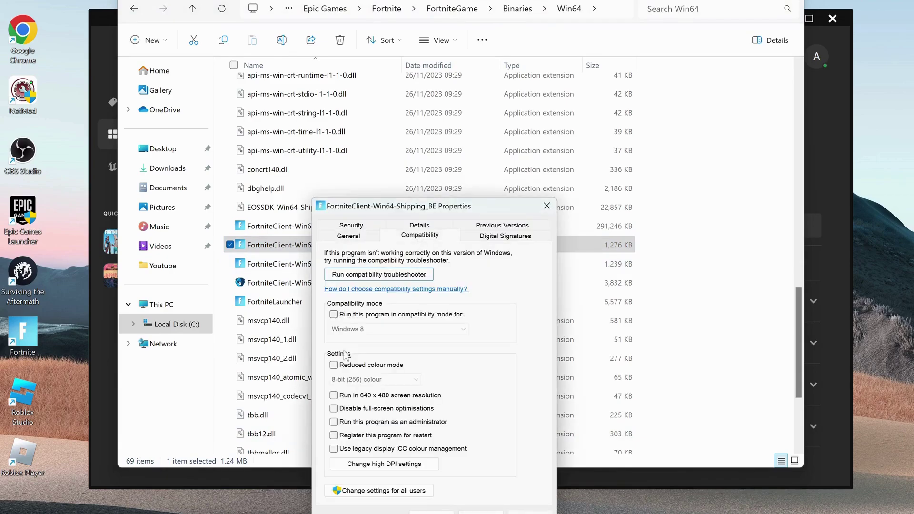
left_click(334, 314)
left_click(333, 408)
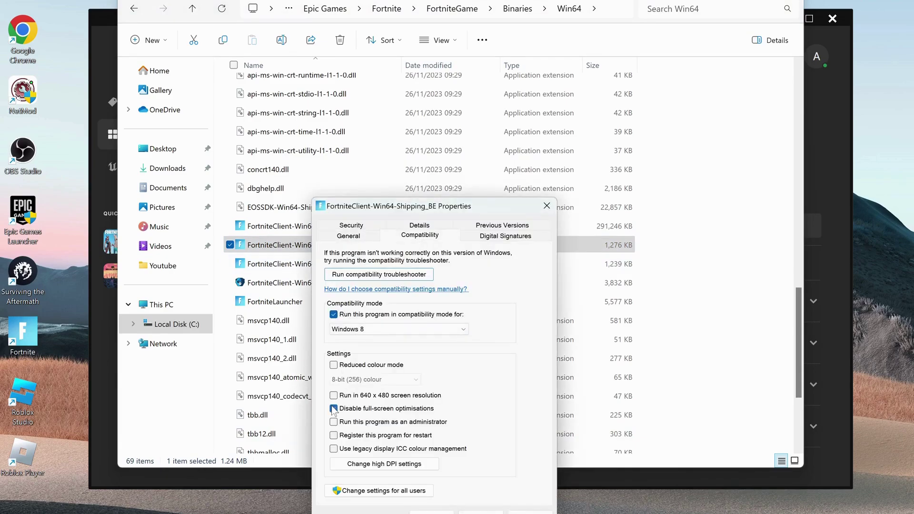
left_click(431, 512)
Set FortniteClient-Win64-Shipping_EAC to Windows 8 compatibility with full-screen optimisations disabled
right_click(272, 261)
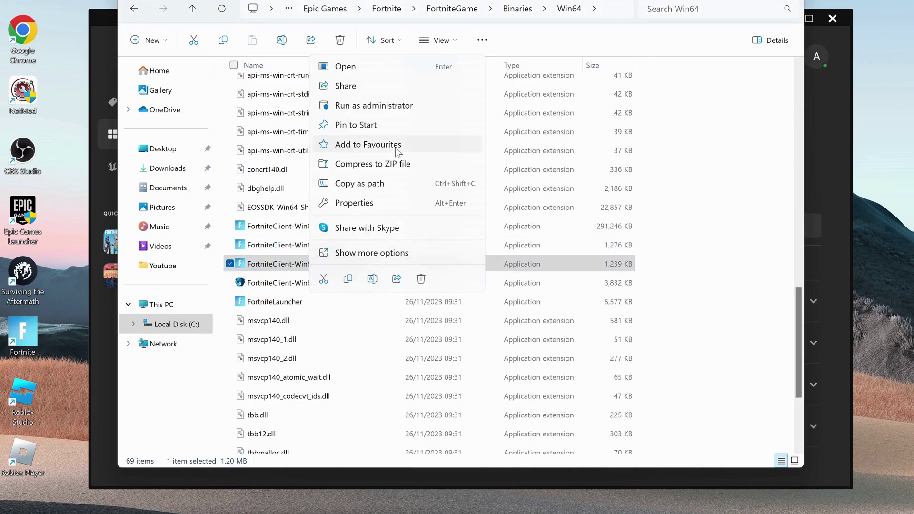
left_click(371, 202)
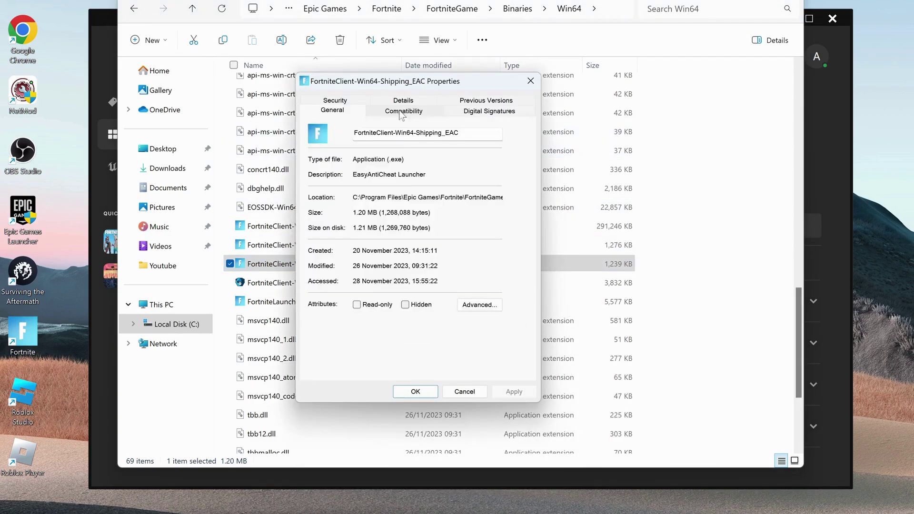
left_click(404, 111)
left_click(318, 189)
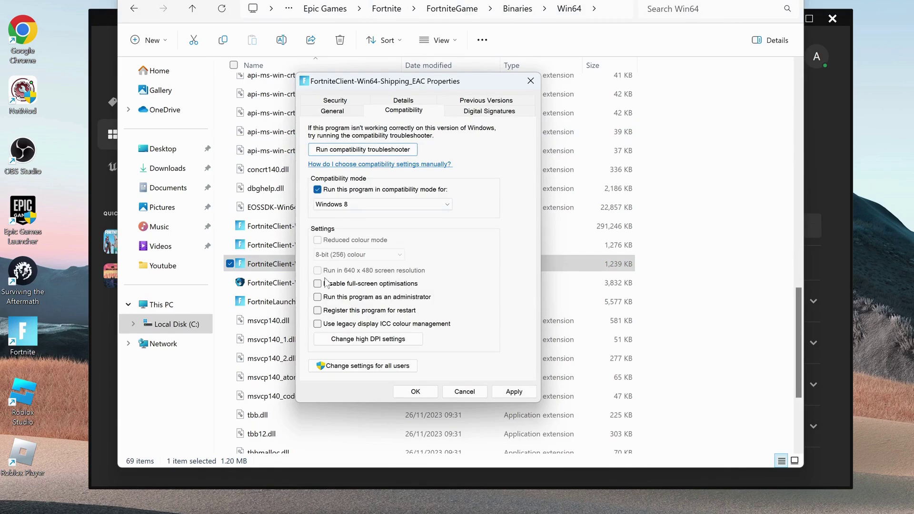
left_click(317, 283)
left_click(416, 392)
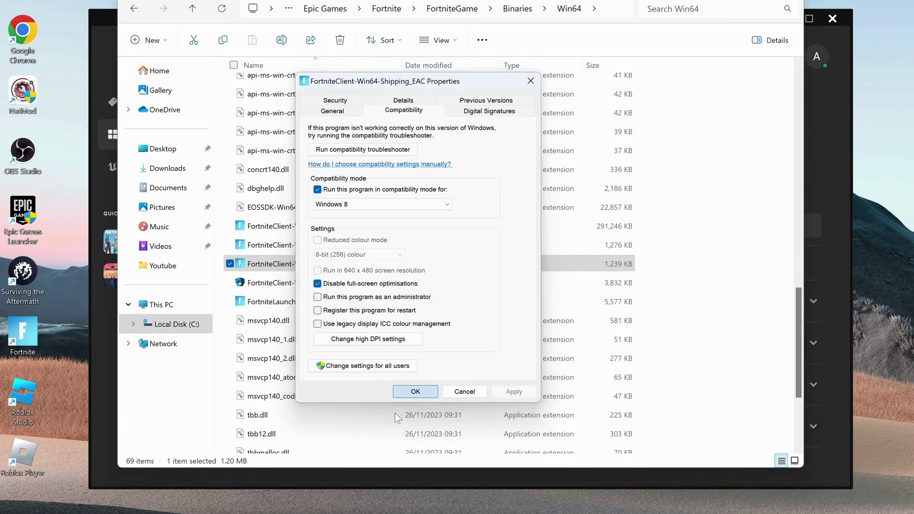
Set FortniteLauncher to Windows 8 compatibility with full-screen optimisations disabled, and apply
right_click(300, 302)
left_click(351, 246)
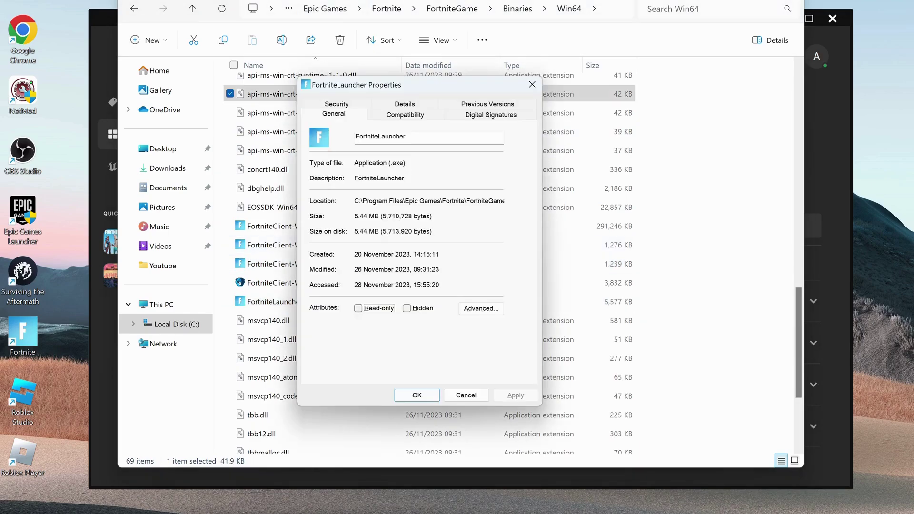
left_click(405, 114)
left_click(318, 192)
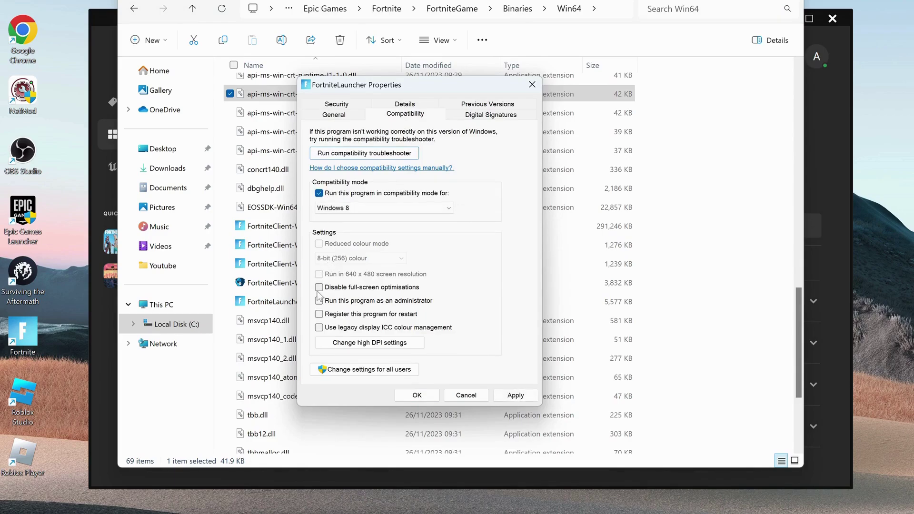
left_click(319, 286)
left_click(515, 395)
left_click(417, 395)
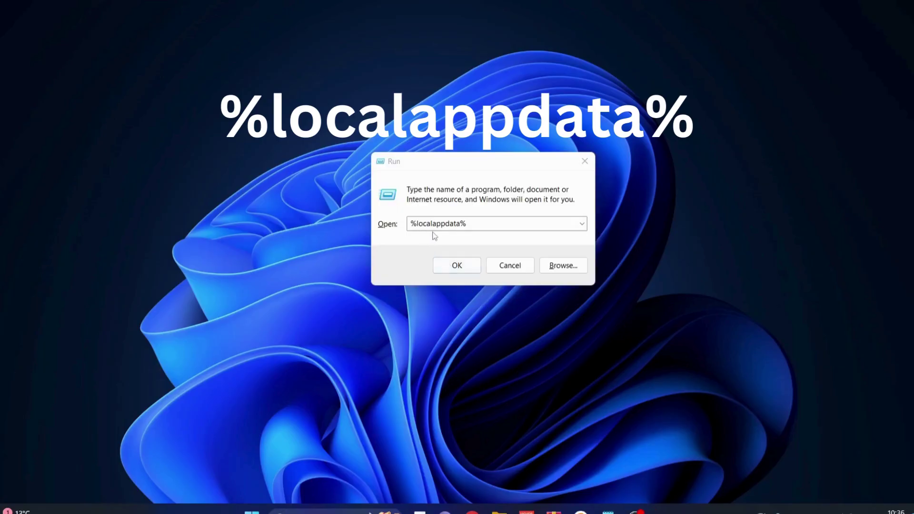
Confirm %localappdata% in the Run box to open AppData\Local
left_click(464, 270)
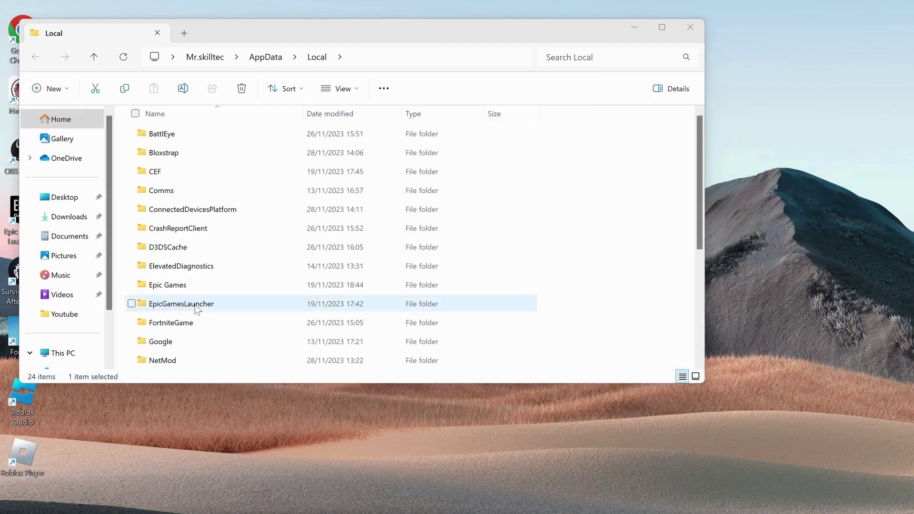
Delete the EpicGamesLauncher folder, then select and right-click UnrealEngine to delete it
left_click(196, 306)
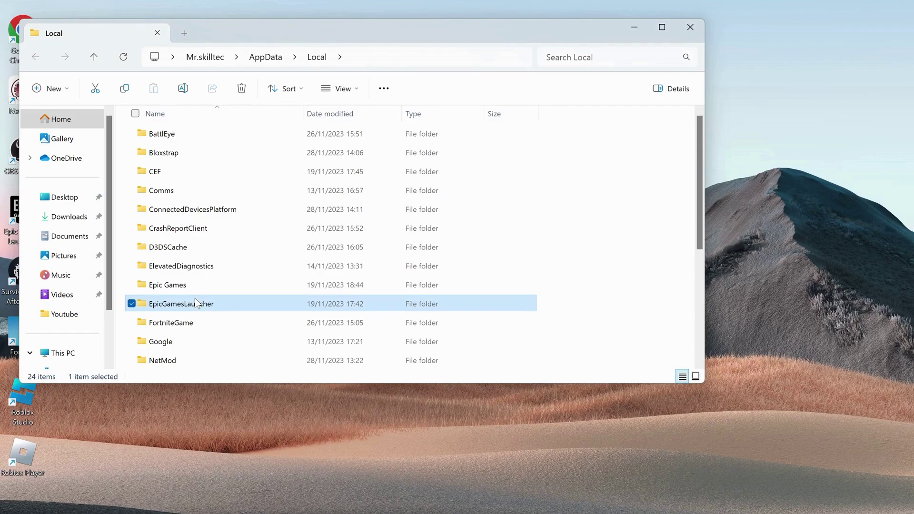
right_click(197, 305)
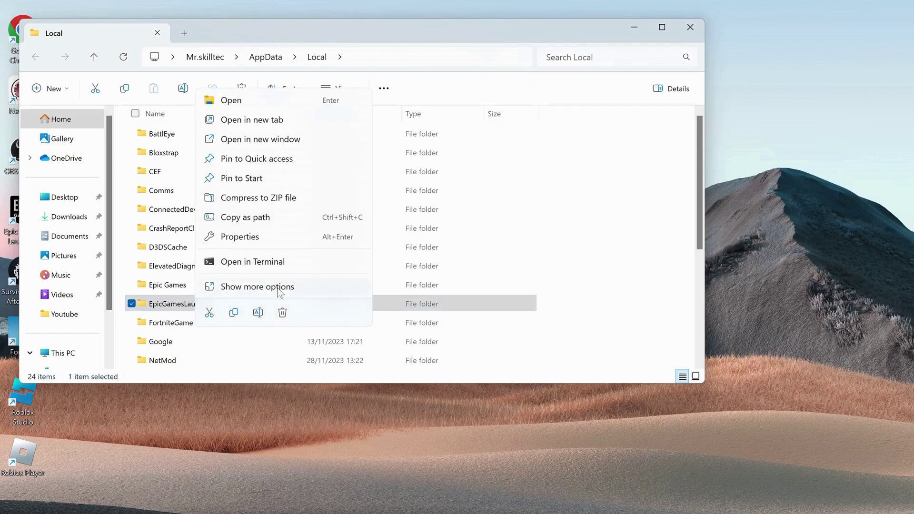
left_click(283, 313)
scroll(286, 286, "down", 5)
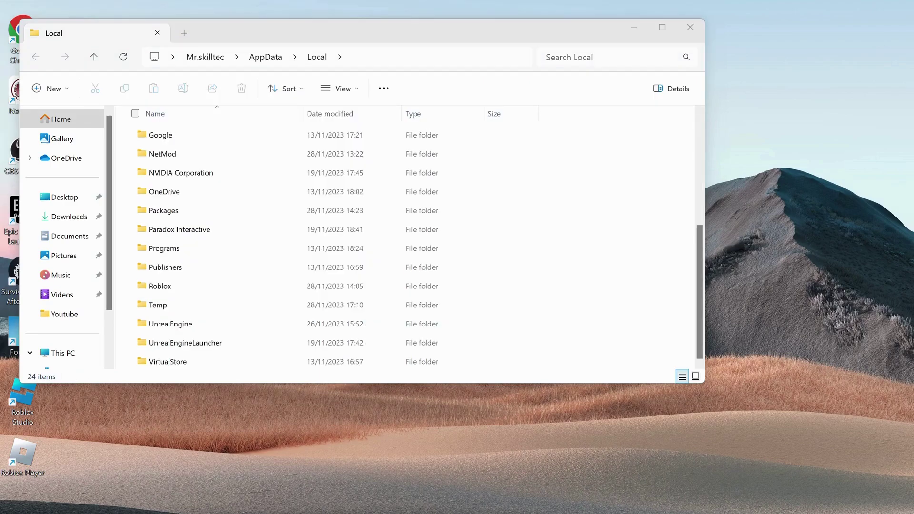
left_click(225, 325)
right_click(225, 325)
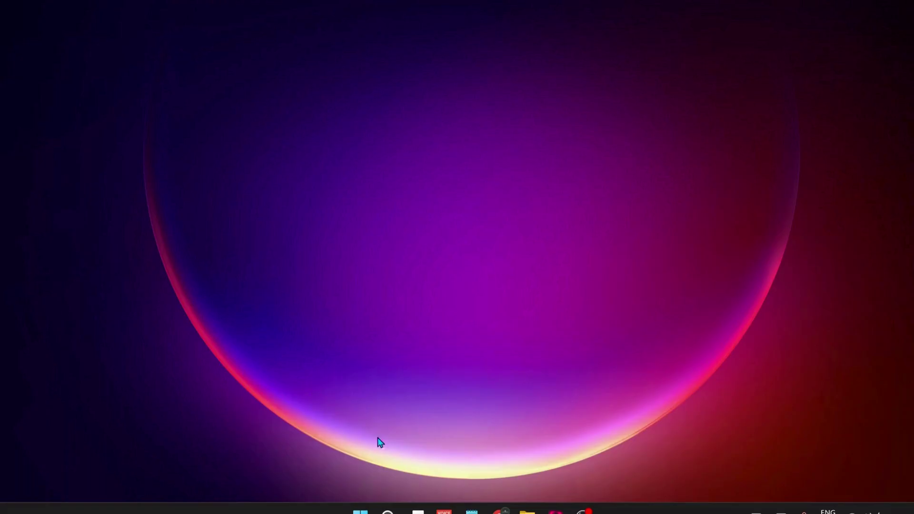
Run sfc /scannow in a Command Prompt launched as administrator from Windows Search
left_click(388, 511)
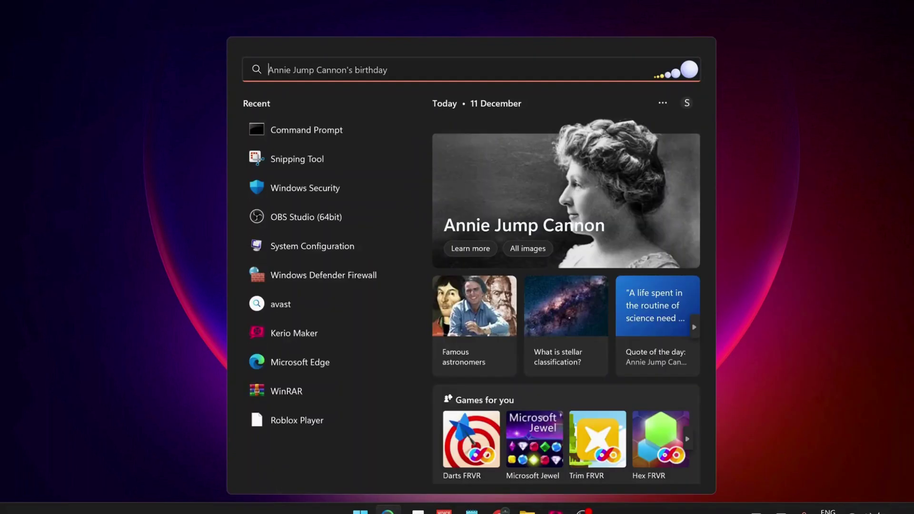
type("cmd")
type("sfc /scannow")
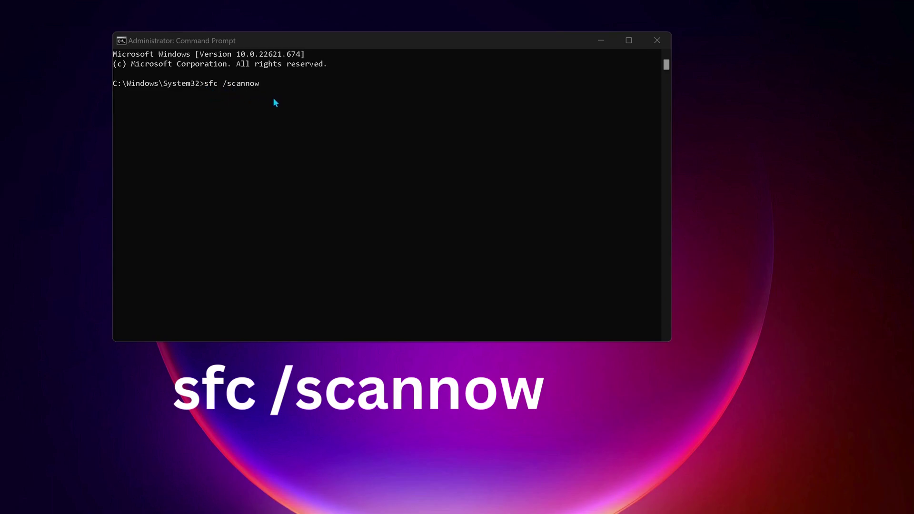
key("Return")
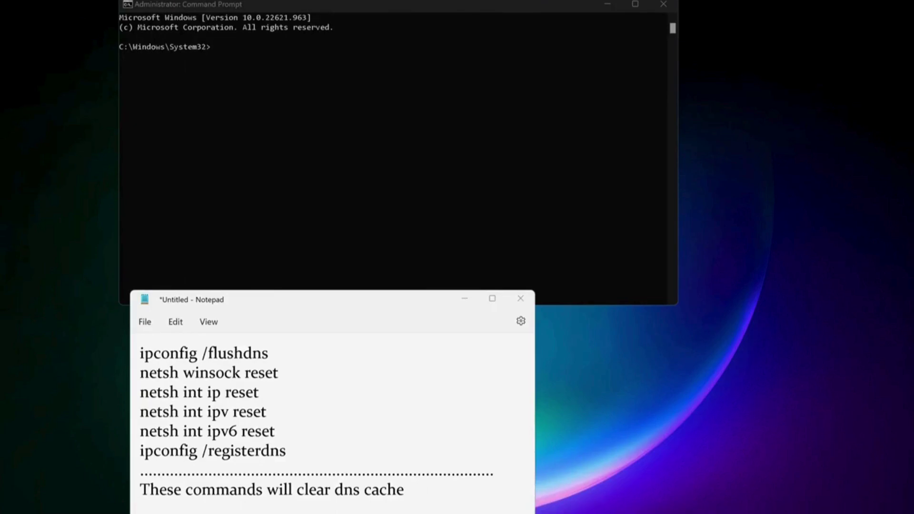
Run ipconfig /flushdns, pasted from the Notepad notes, in the admin console
left_click_drag(273, 352, 142, 360)
key("ctrl+c")
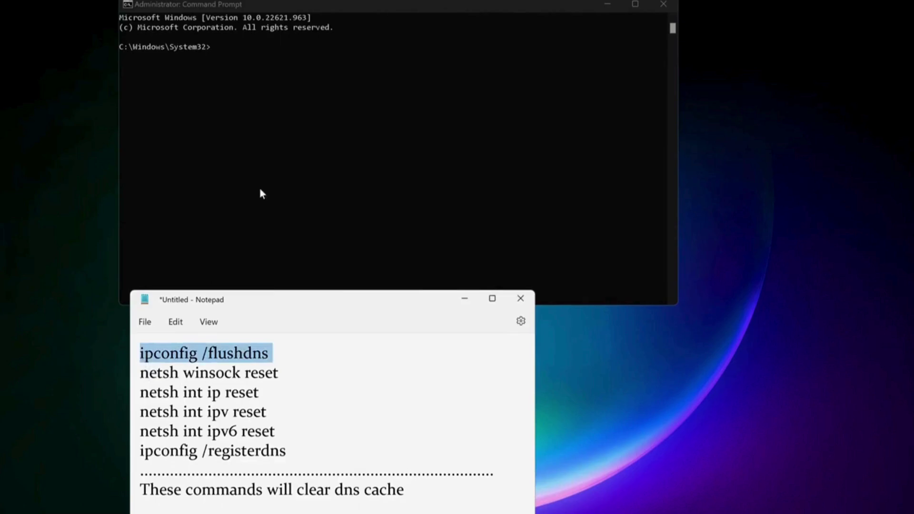
left_click(283, 123)
key("ctrl+v")
key("Return")
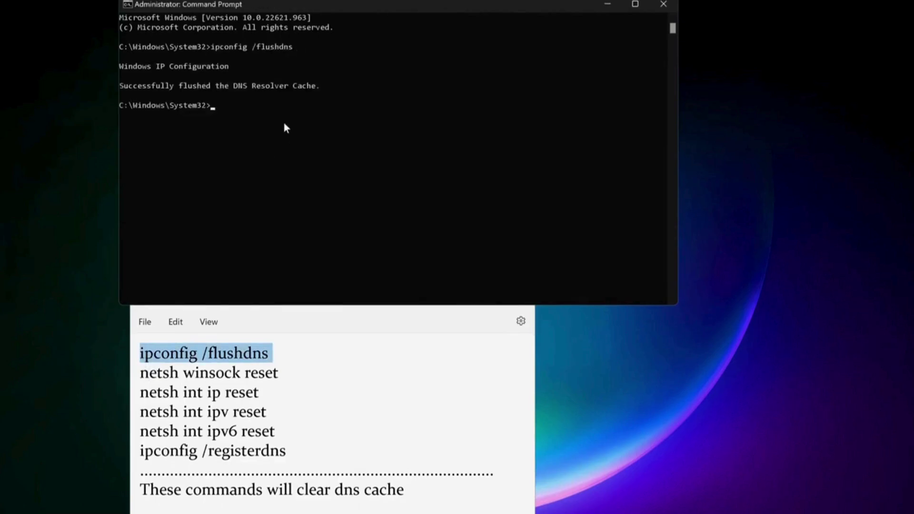
Run netsh winsock reset, pasted from the notes, in the admin console
left_click_drag(286, 371, 141, 374)
key("ctrl+c")
left_click(287, 166)
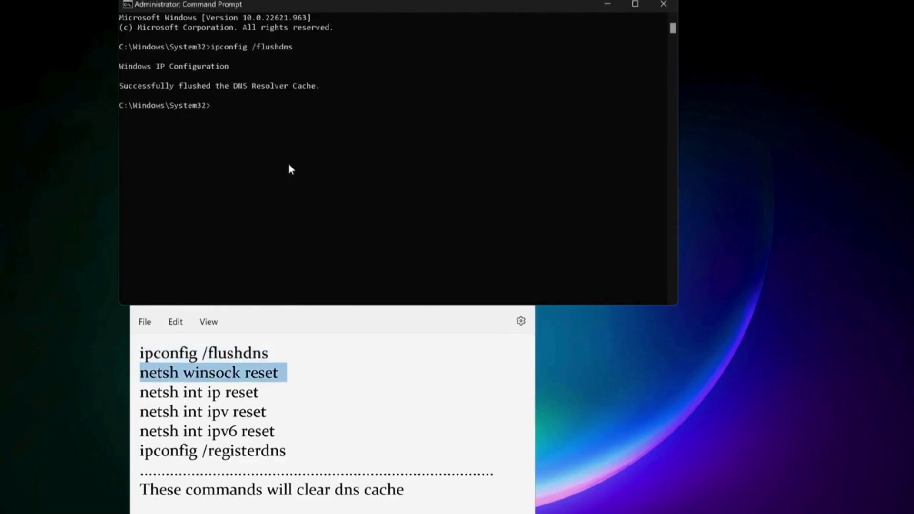
left_click(289, 165)
key("ctrl+v")
key("Return")
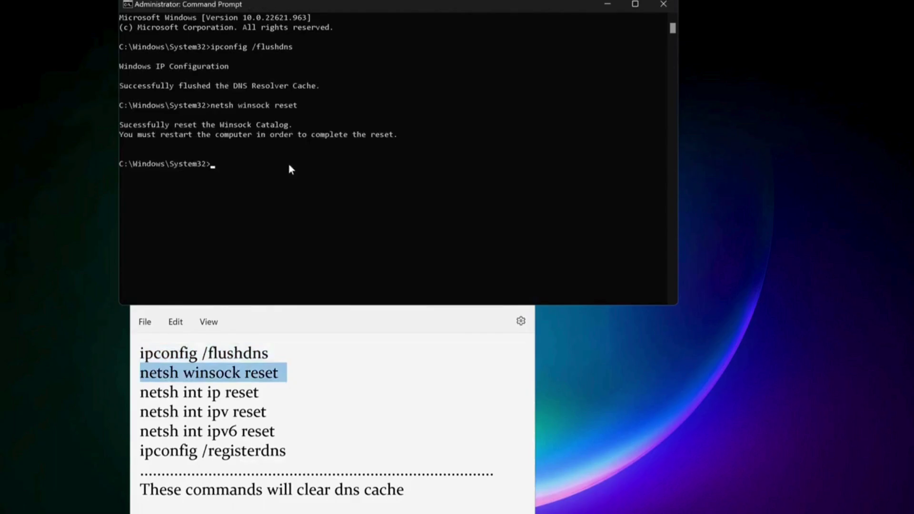
Run netsh int ip reset, erase a stray flushdns entry, and paste ipconfig /registerdns
left_click_drag(262, 392, 141, 392)
key("ctrl+c")
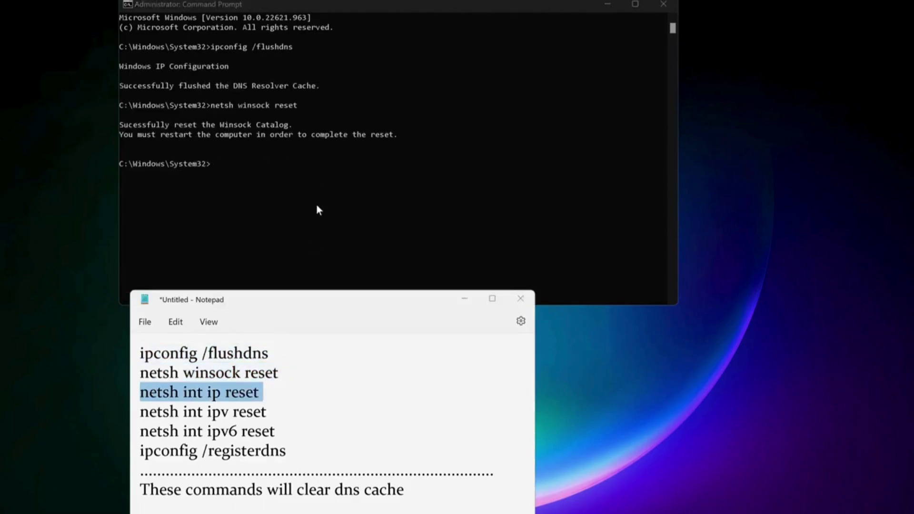
left_click(316, 205)
key("ctrl+v")
key("Return")
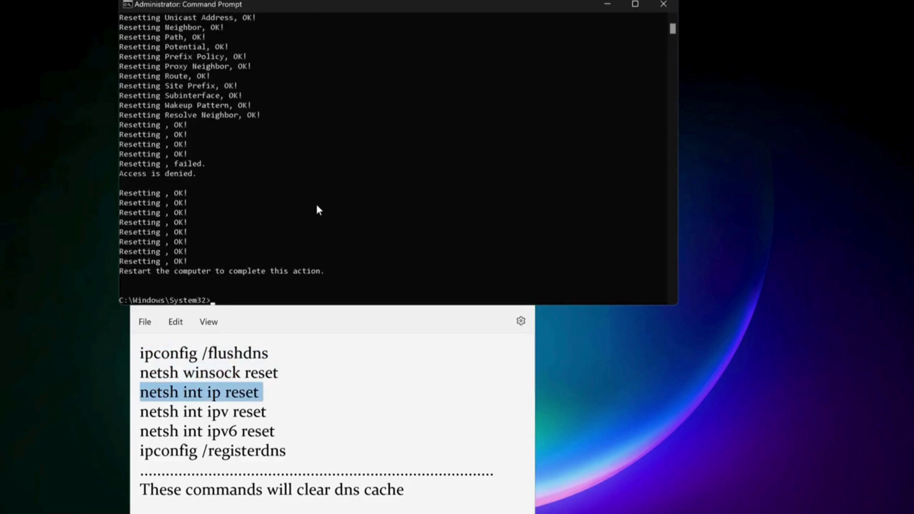
type("netsh int ipv reset")
key("Return")
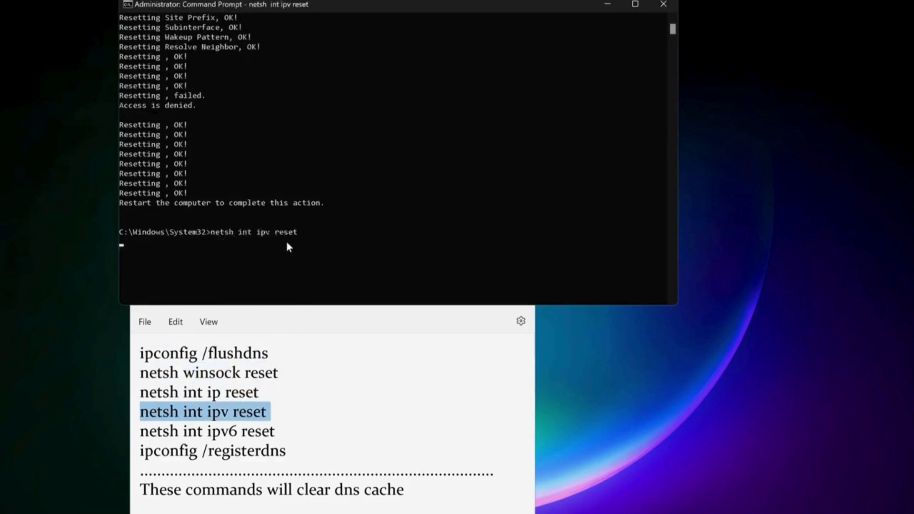
type("ipconfig /flushdns")
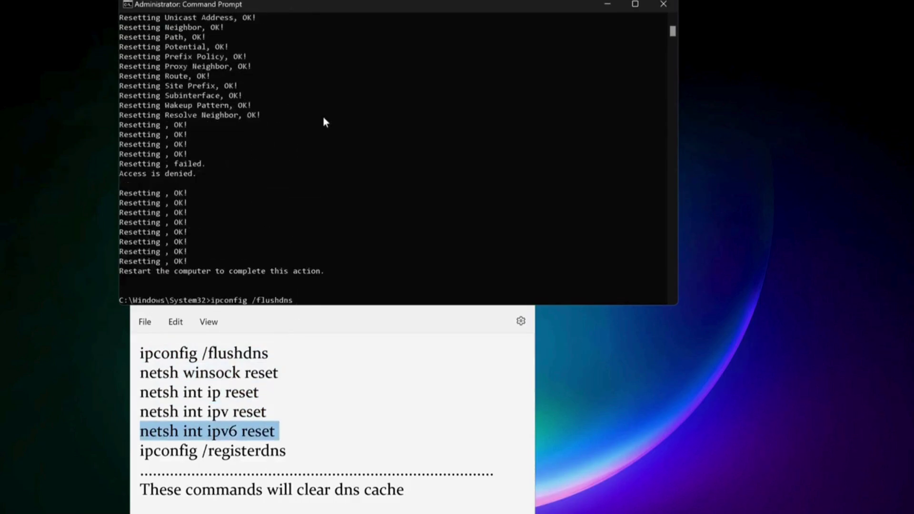
key("BackSpace")
key("BackSpace")
key("BackSpace")
key("BackSpace")
key("BackSpace")
key("BackSpace")
triple_click(232, 454)
key("ctrl+c")
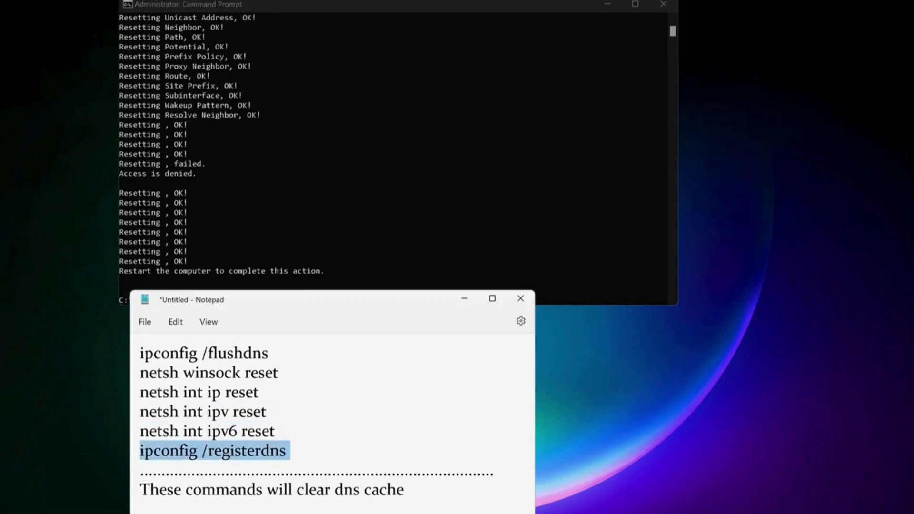
left_click(345, 258)
key("ctrl+v")
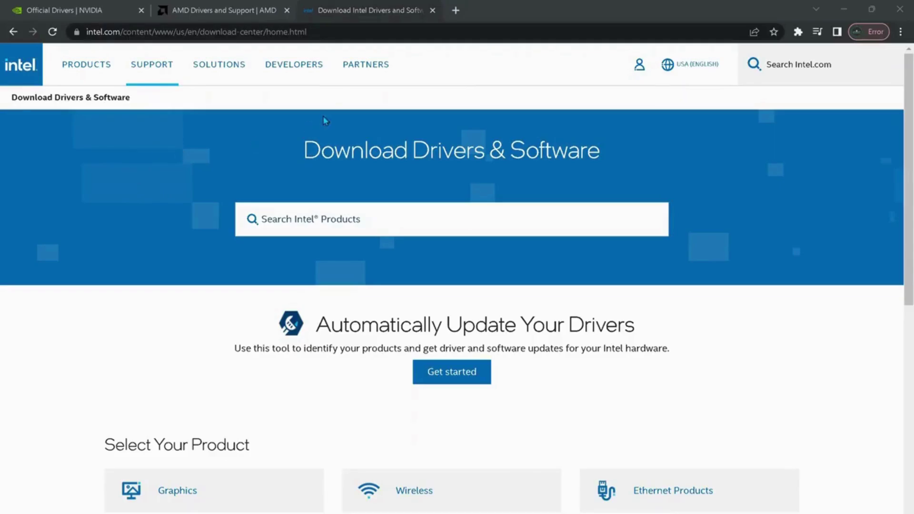
Switch from the AMD drivers tab to the NVIDIA drivers tab in Chrome
left_click(239, 7)
left_click(70, 8)
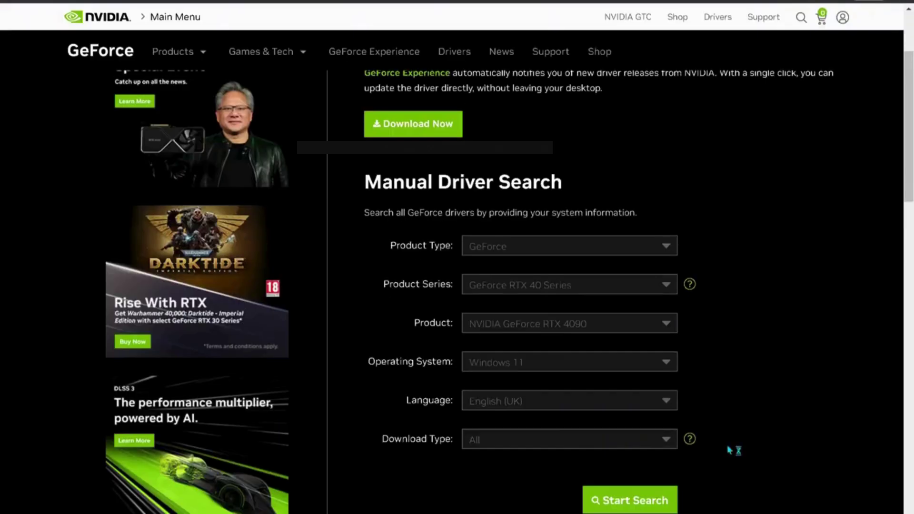
scroll(908, 259, "down", 5)
left_click_drag(907, 259, 897, 331)
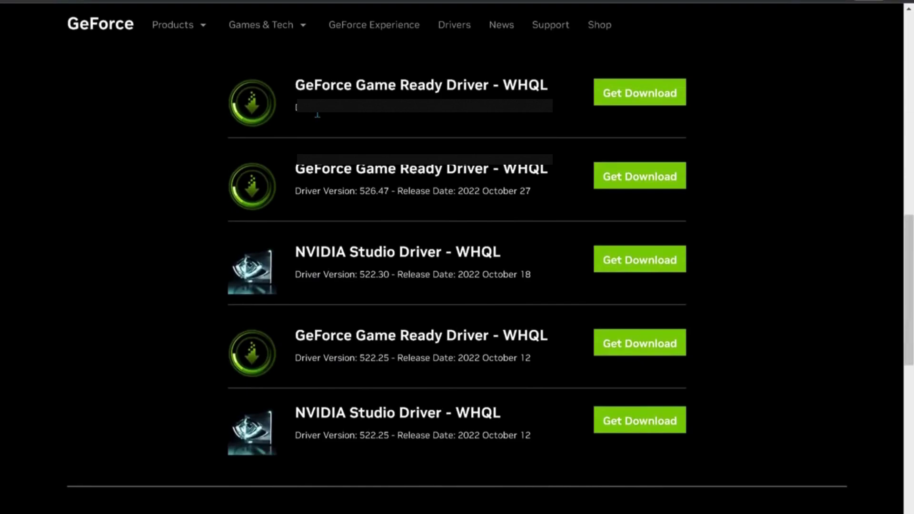